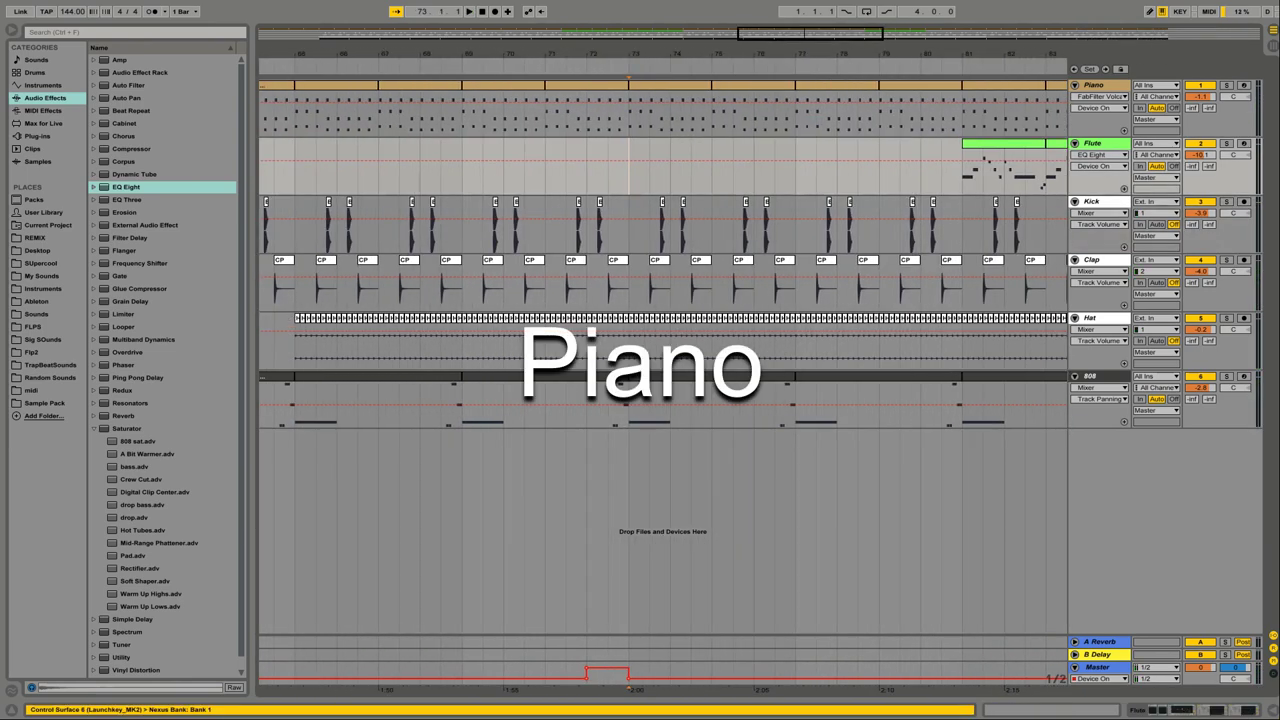
- Solo the Piano track, play it from bar 73 and show its device chain
click(1226, 86)
key(space)
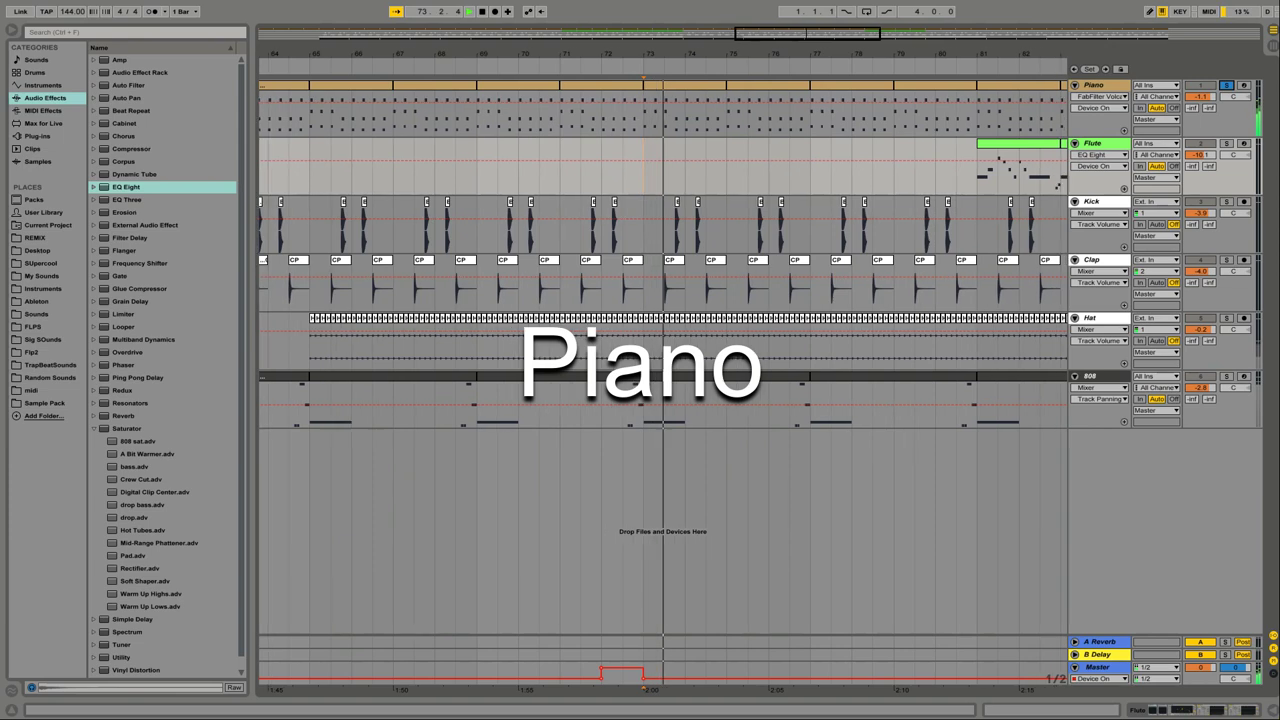
double_click(1095, 86)
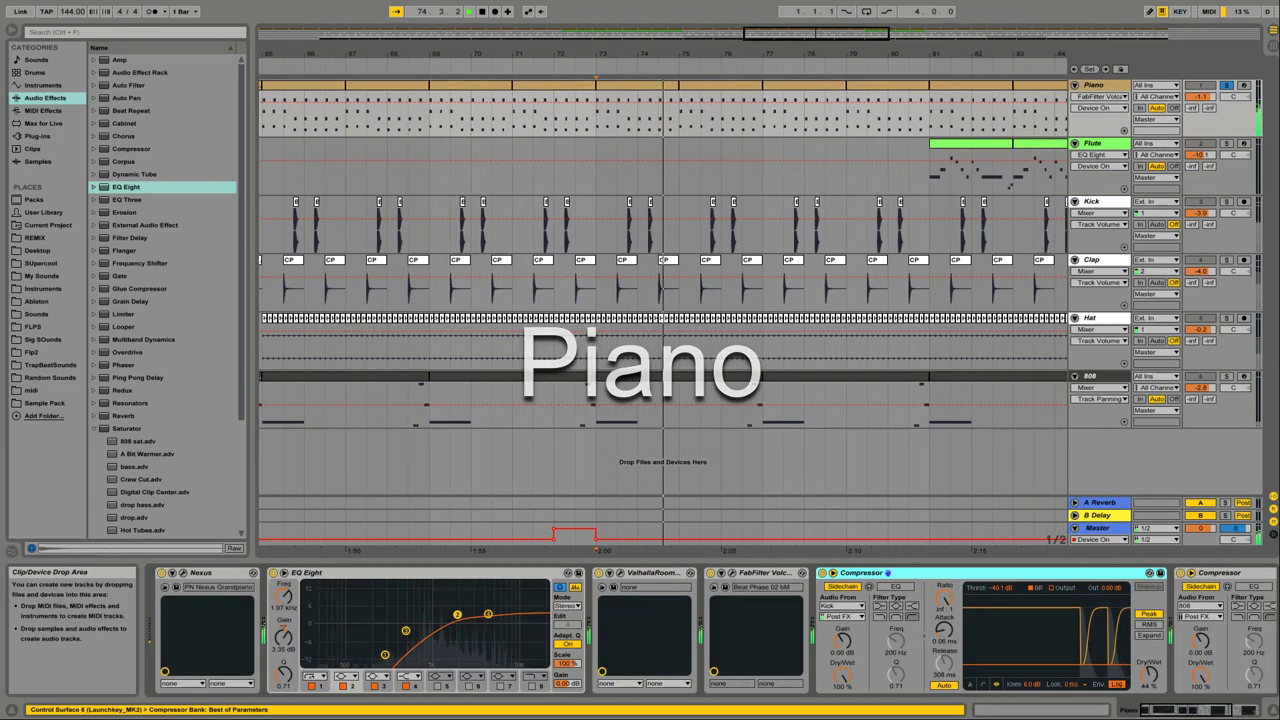
key(space)
- Audition the soloed Piano while switching its EQ Eight, ValhallaRoom and FabFilter Volcano devices on or off to compare the sound
click(273, 573)
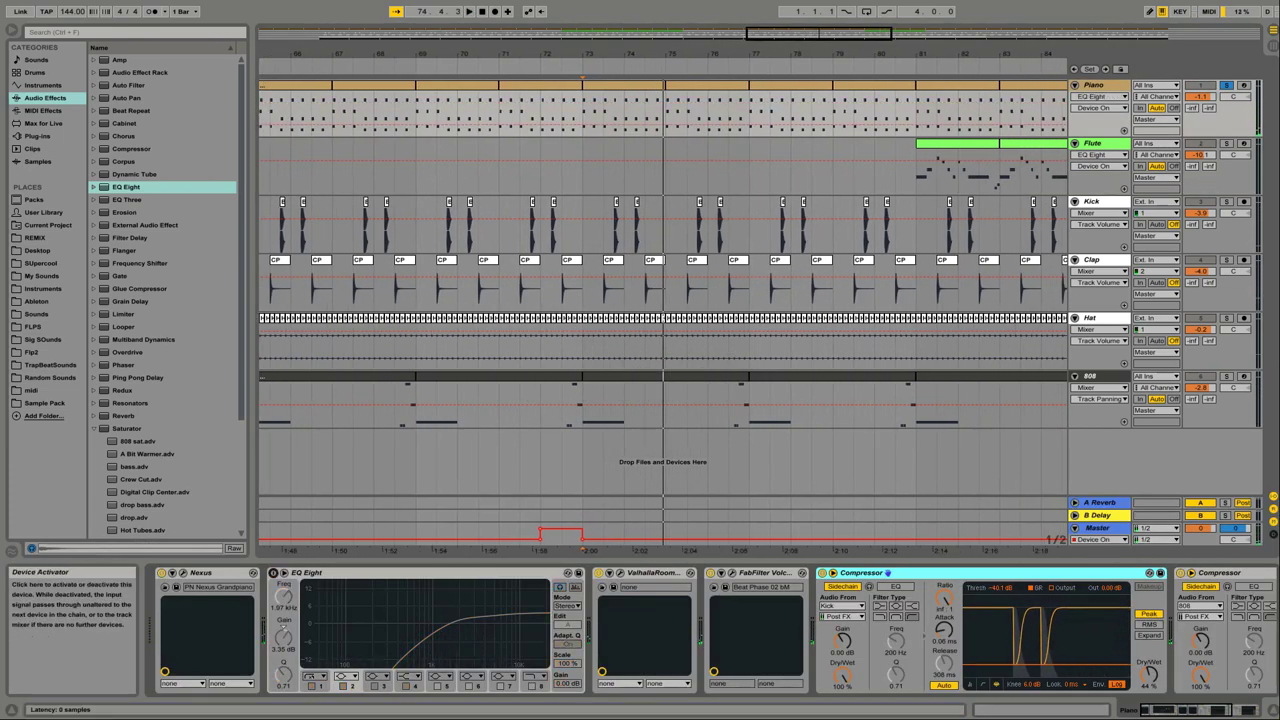
click(603, 573)
key(space)
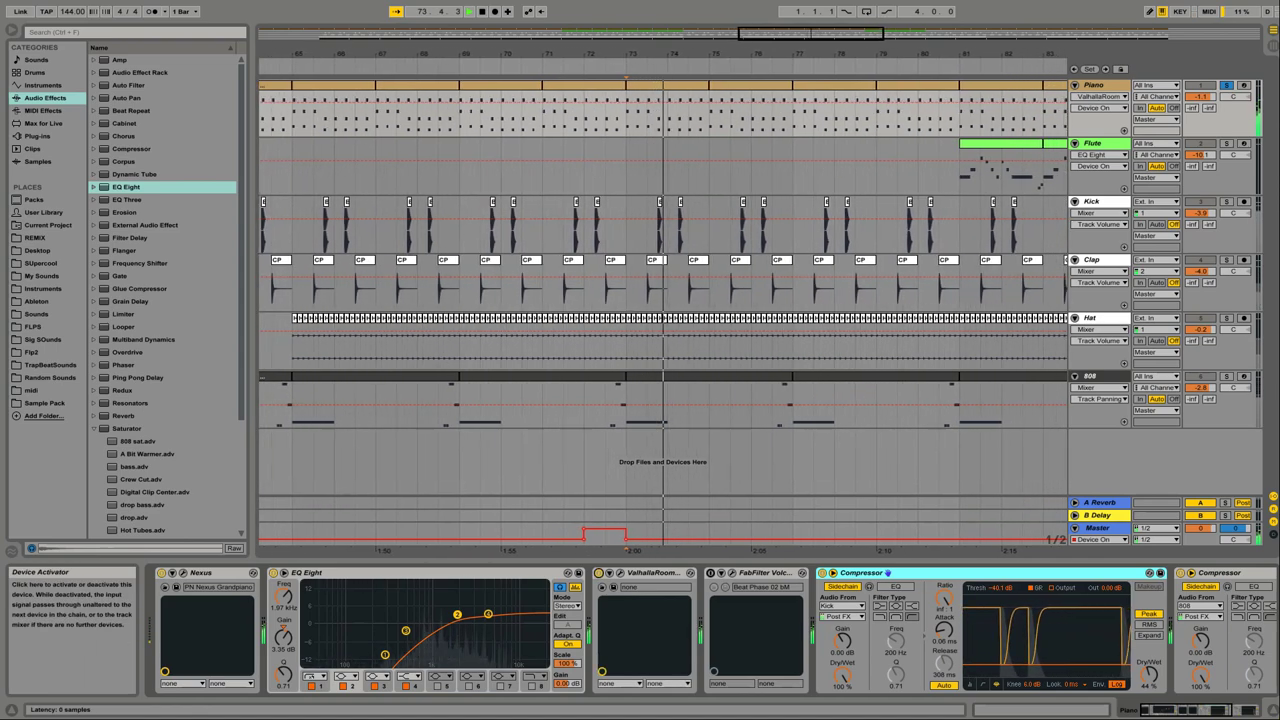
click(711, 573)
key(space)
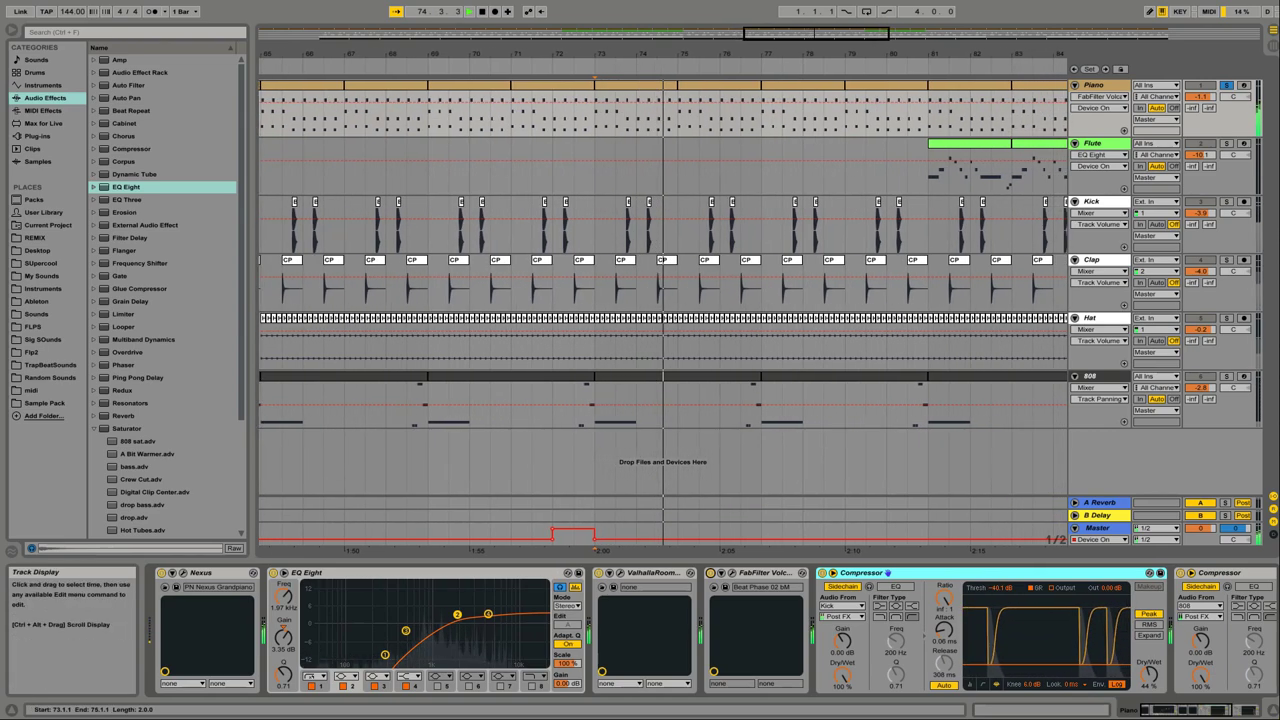
- Examine the notes of the Piano clip at bars 73 to 75 in an enlarged MIDI note editor
click(625, 110)
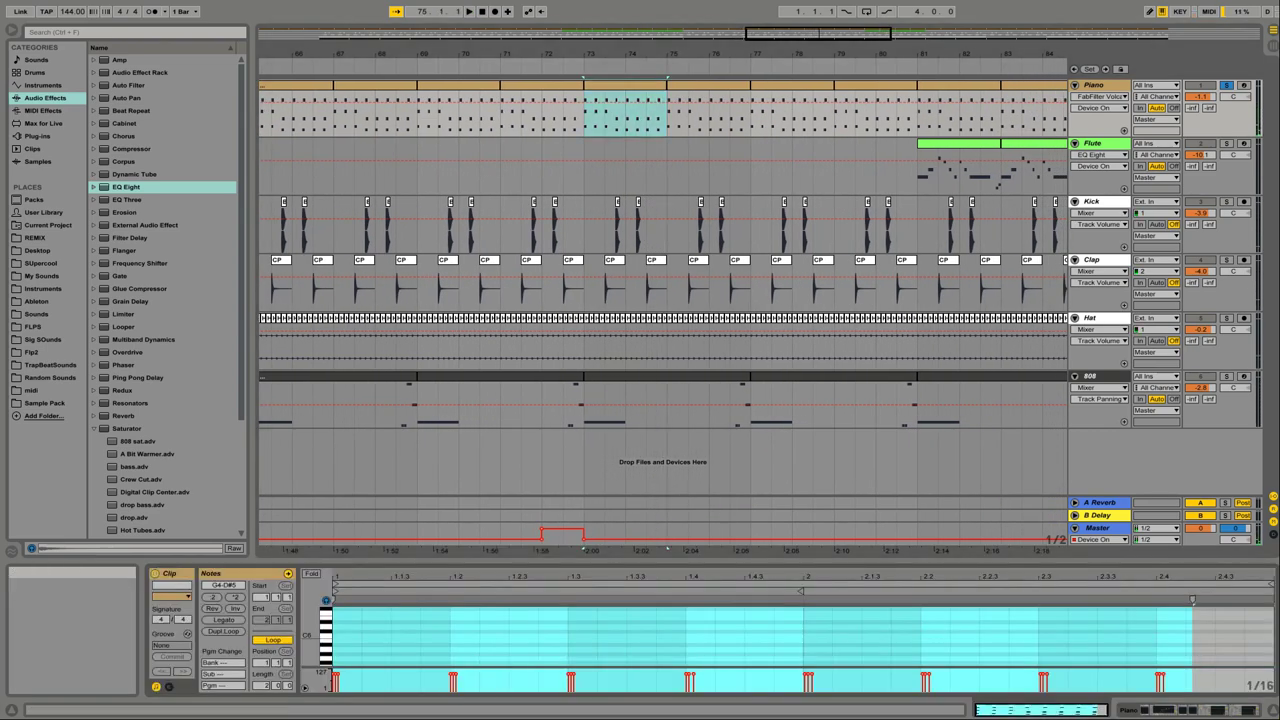
drag(640, 560, 640, 247)
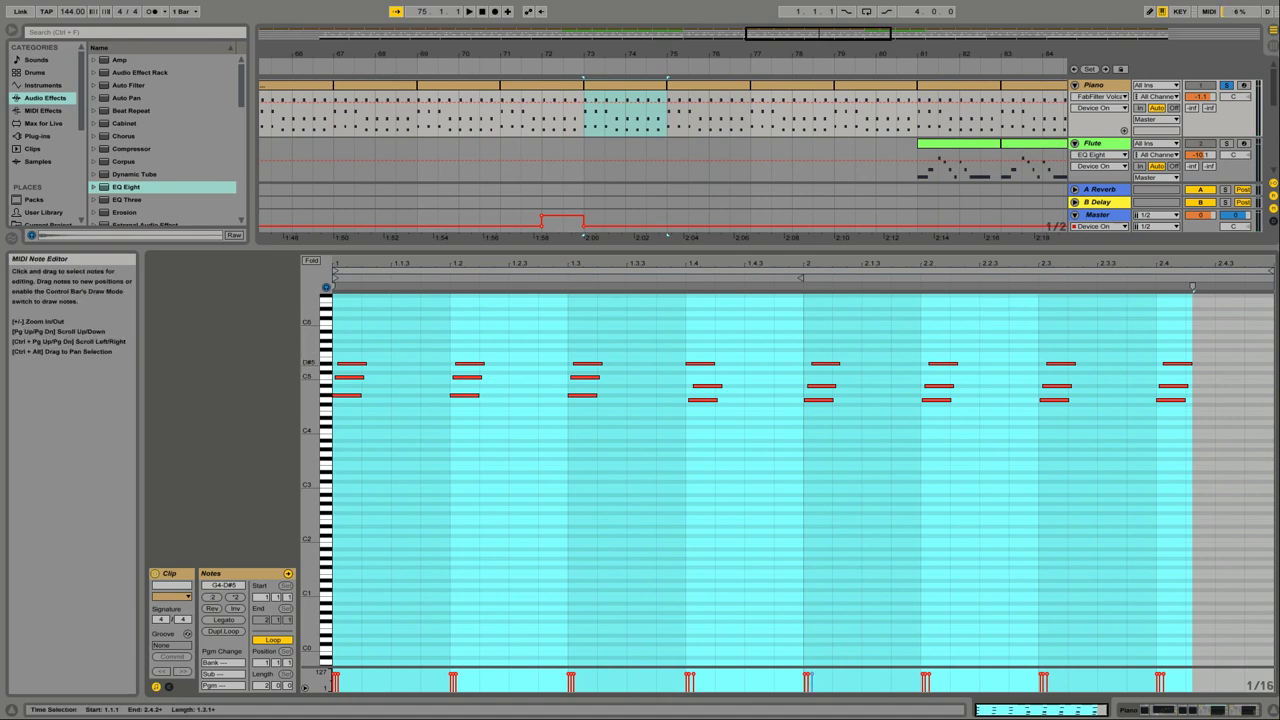
drag(640, 247, 640, 700)
- Solo the Flute track, play it from bar 81 and show its device chain
click(585, 167)
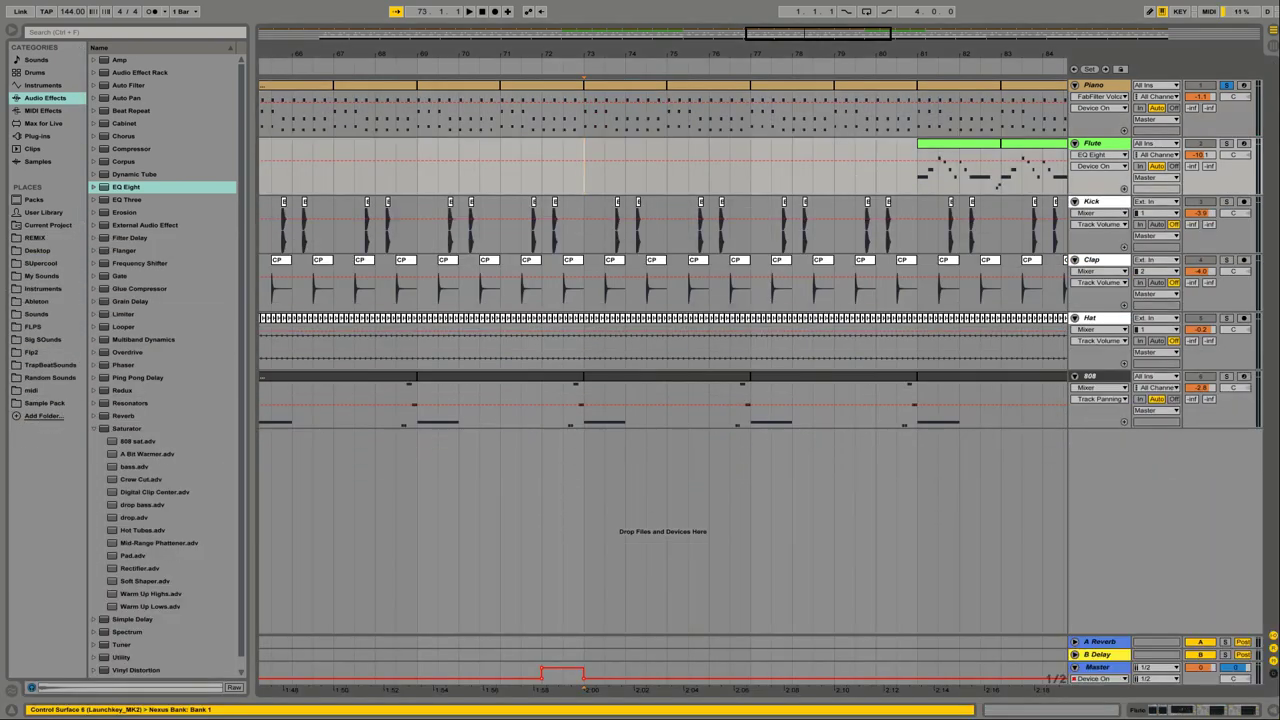
scroll(663, 360, right, 5)
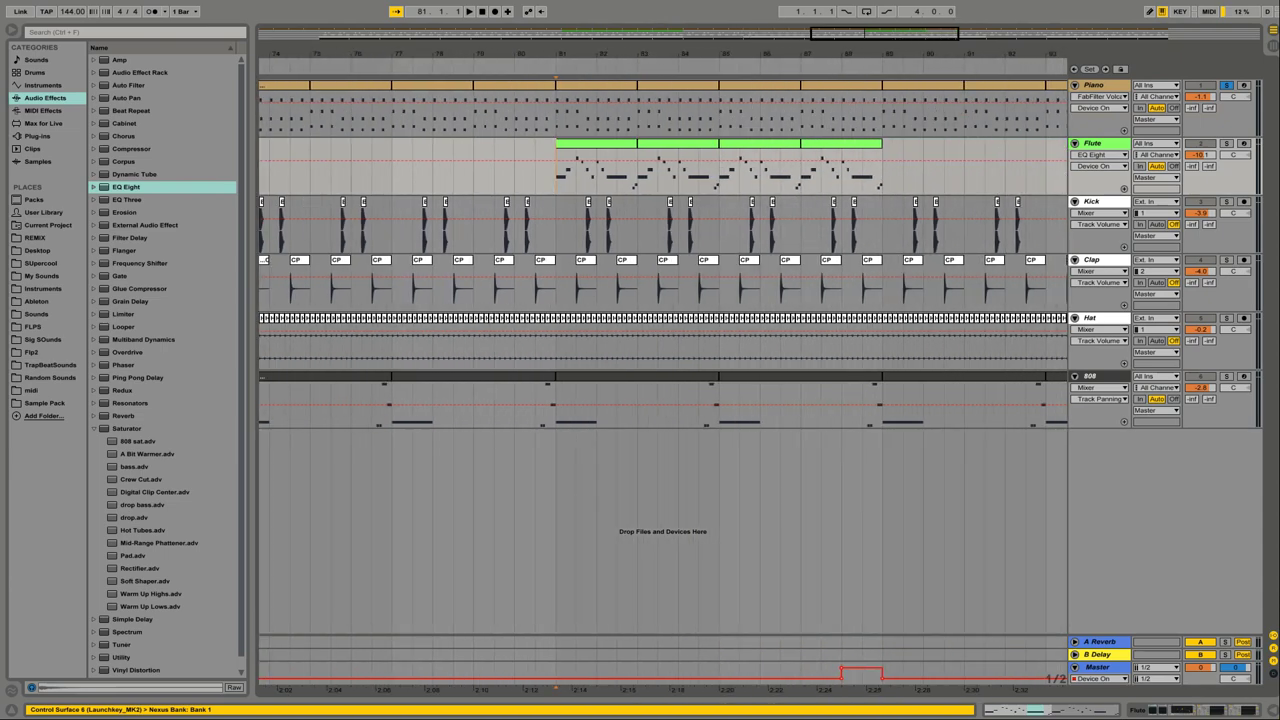
key(space)
key(shift+Tab)
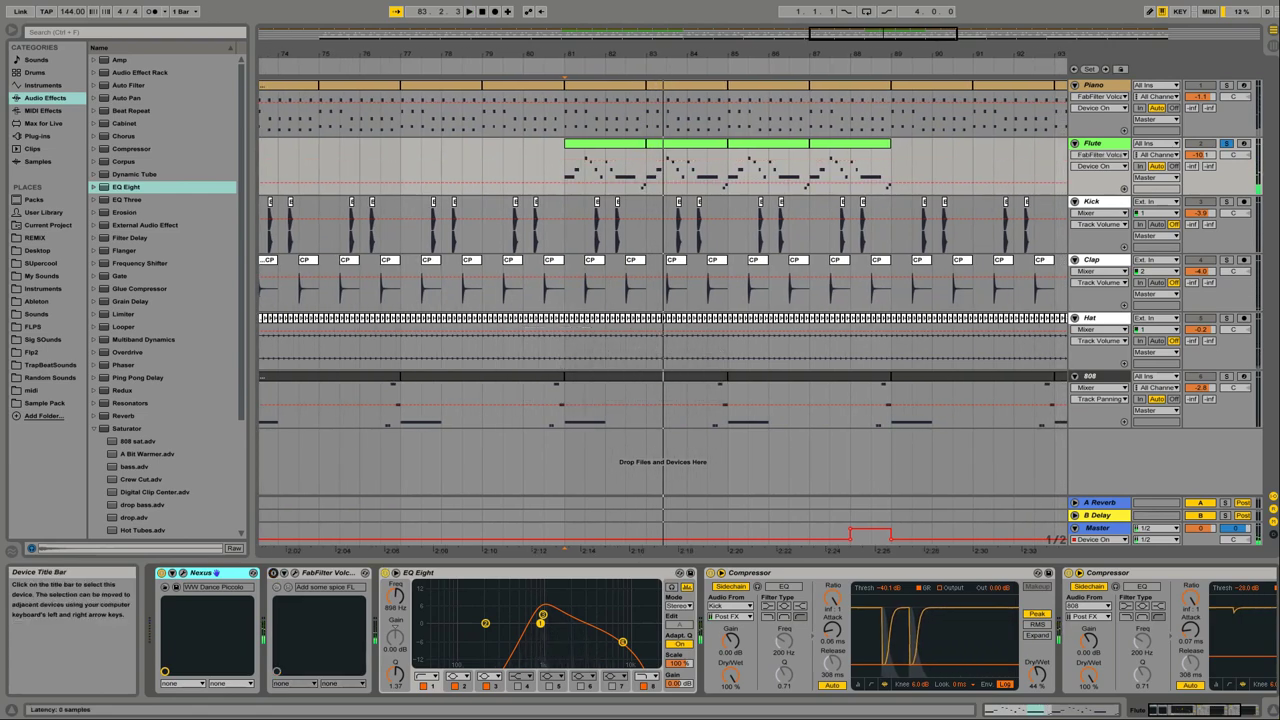
- Inspect the Flute's EQ Eight and view the plug-in windows of its Nexus instrument and FabFilter Volcano 2 filter
click(440, 572)
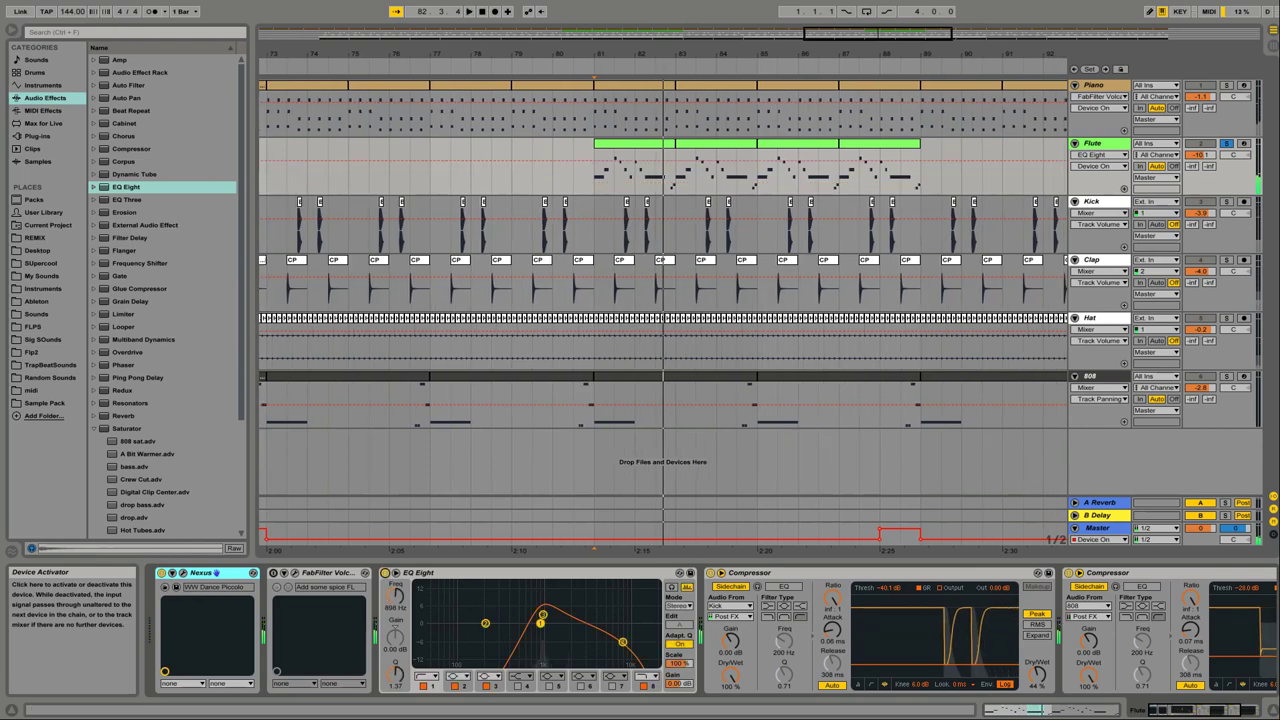
click(216, 573)
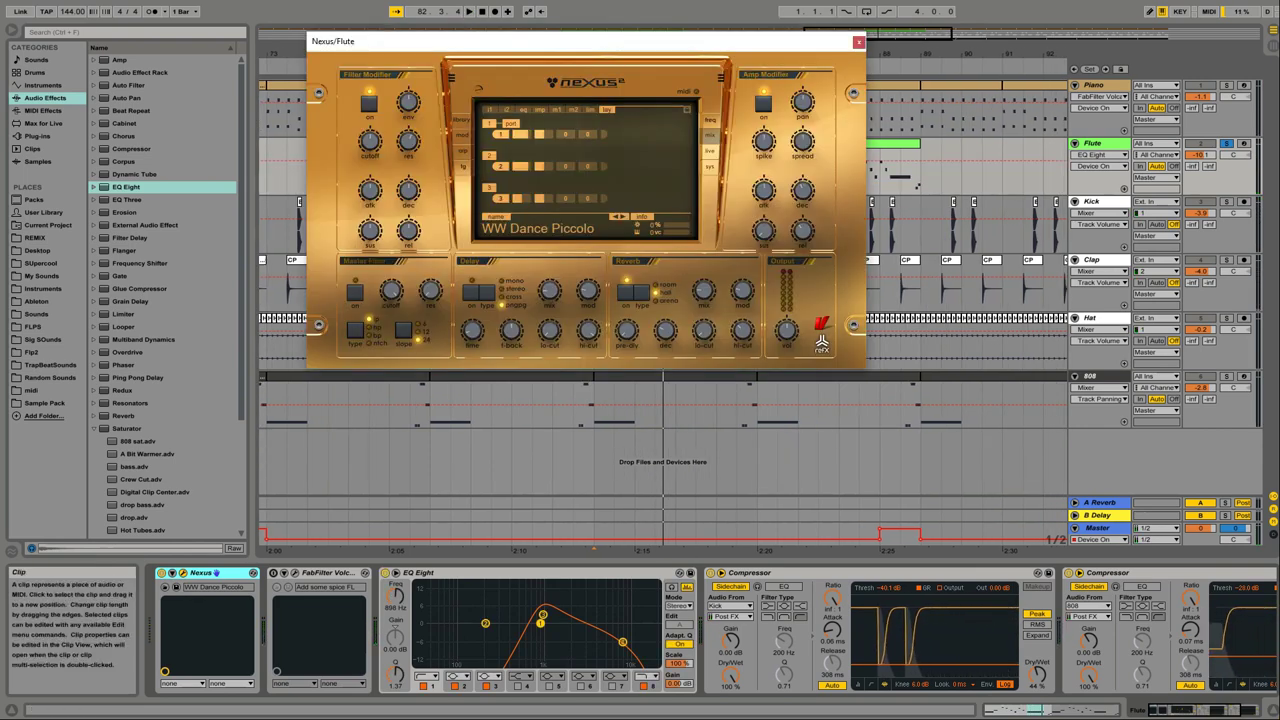
click(216, 573)
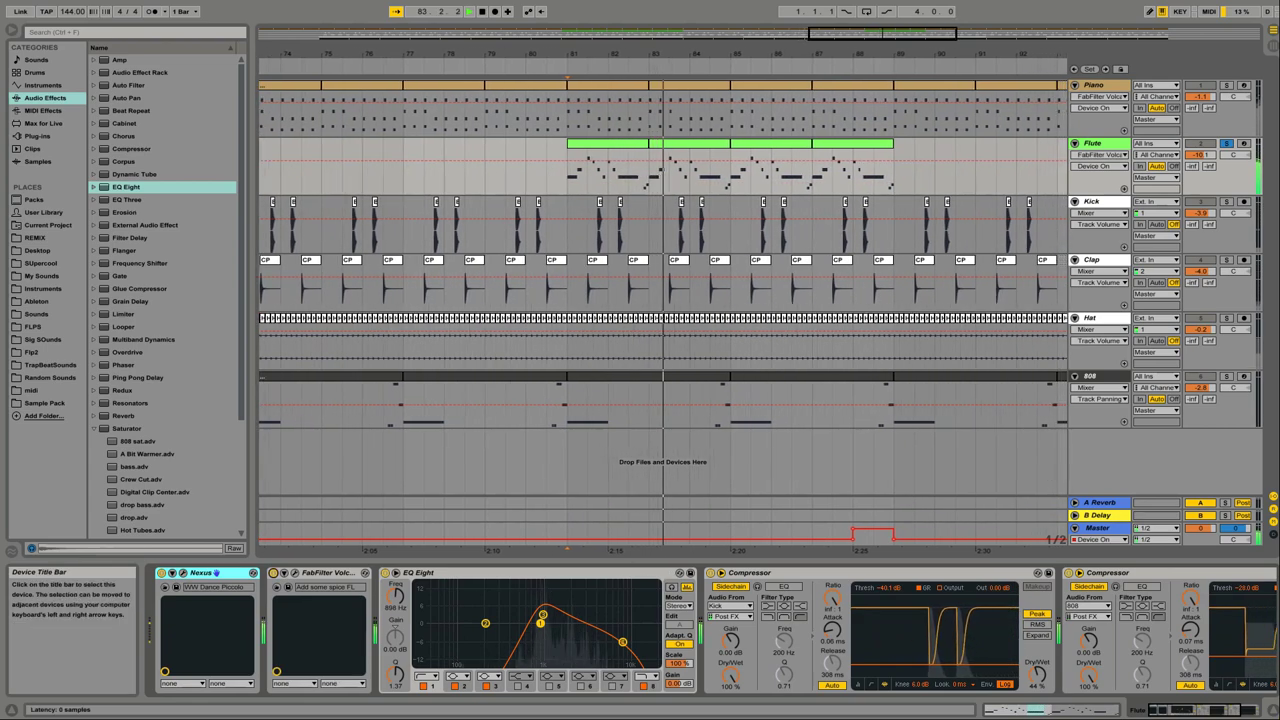
click(296, 573)
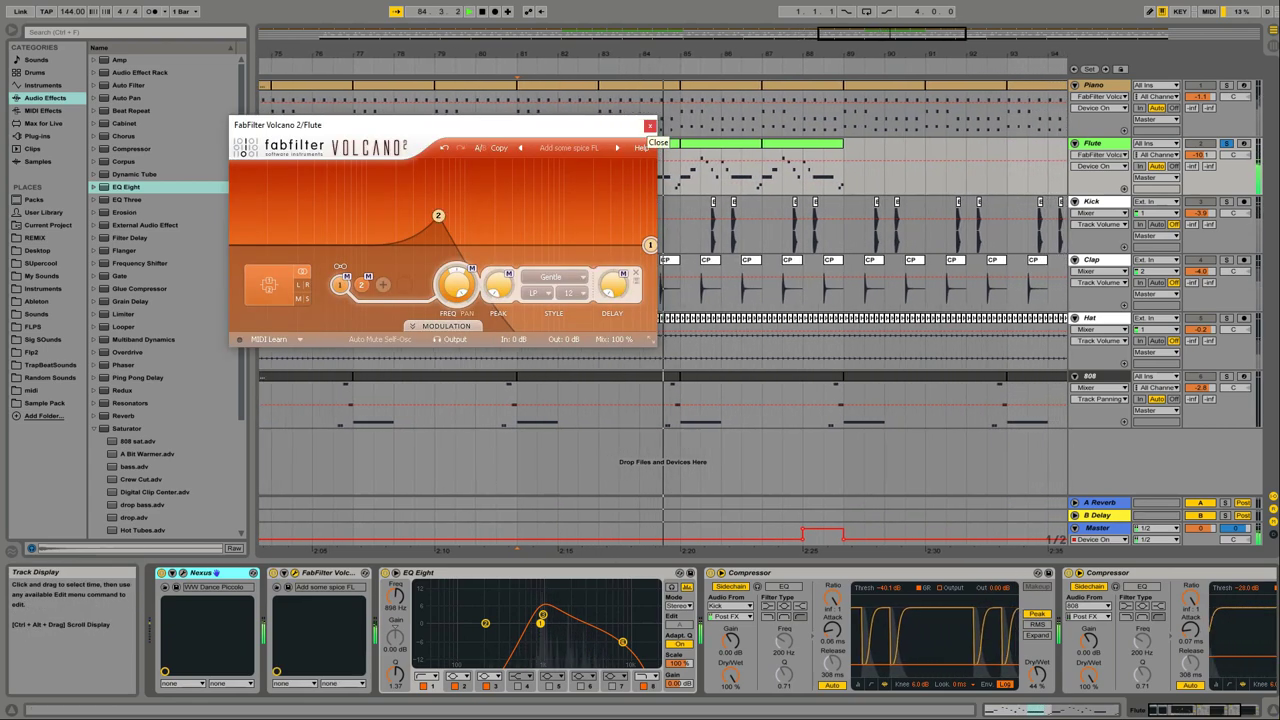
click(650, 125)
- Examine the notes of the Flute clip at bars 81 to 83 in an enlarged note editor while playing it
drag(510, 170, 590, 185)
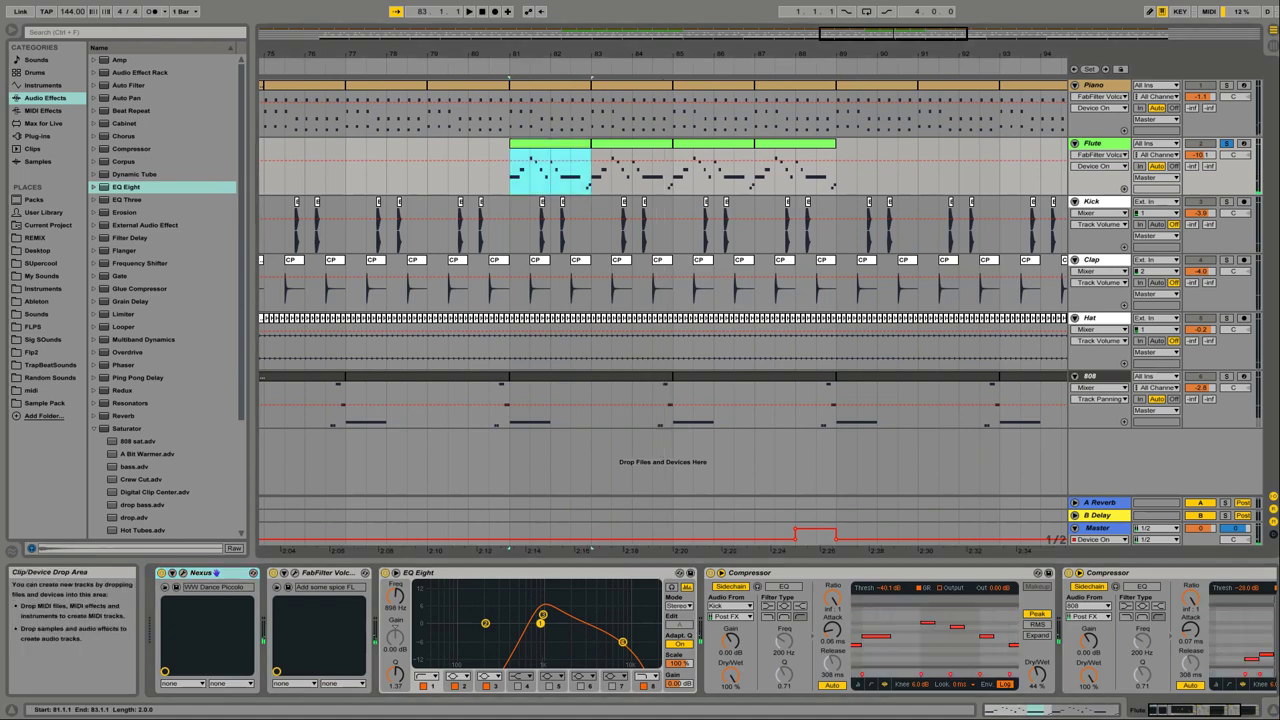
drag(643, 560, 643, 331)
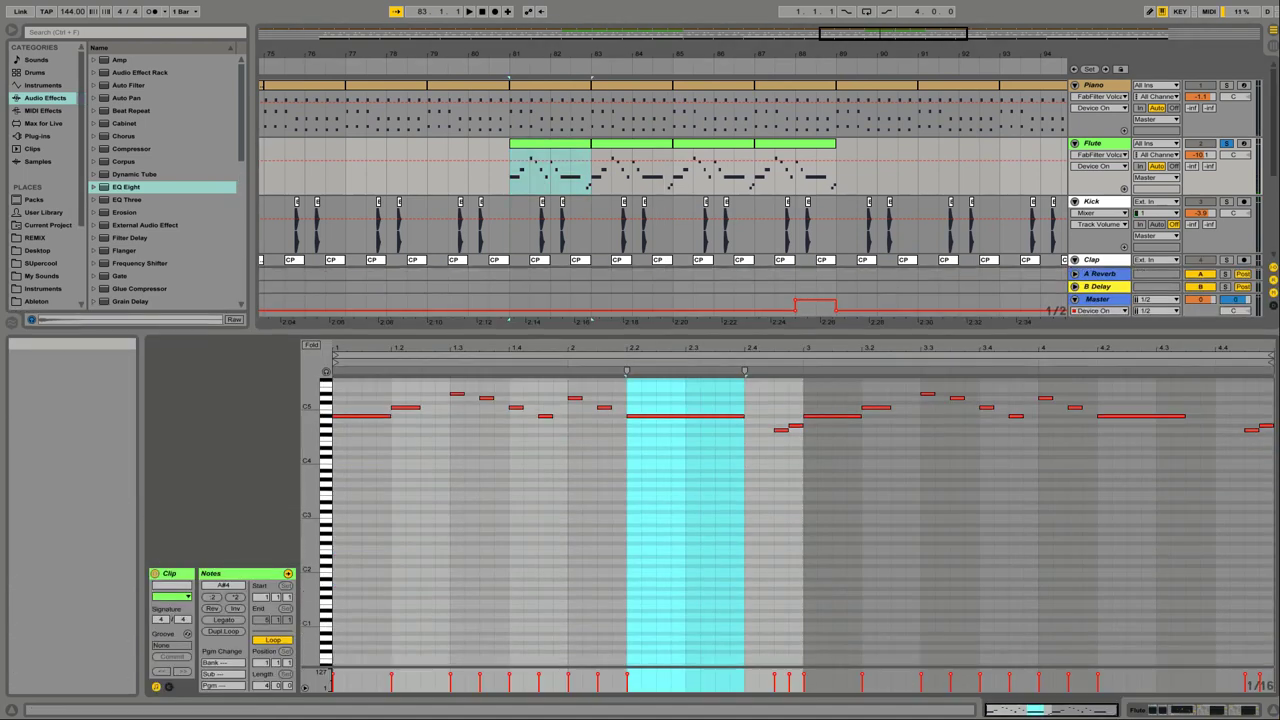
click(510, 440)
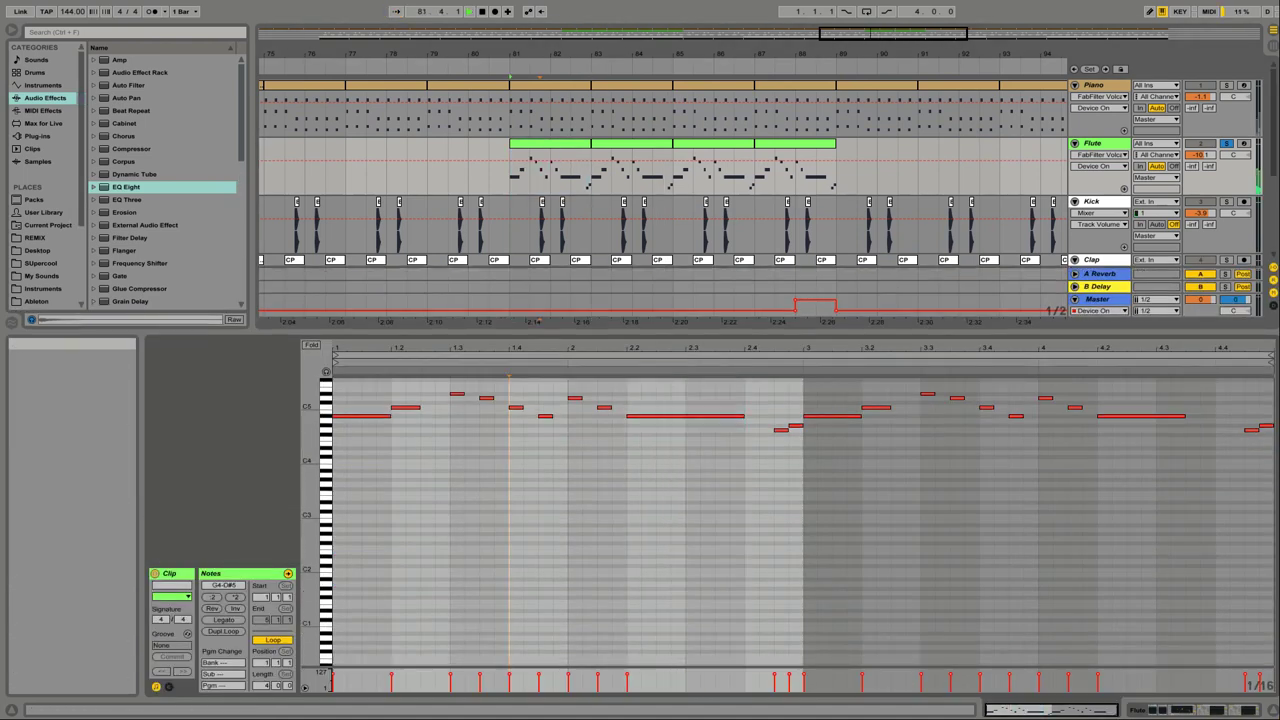
key(space)
key(ctrl+alt+l)
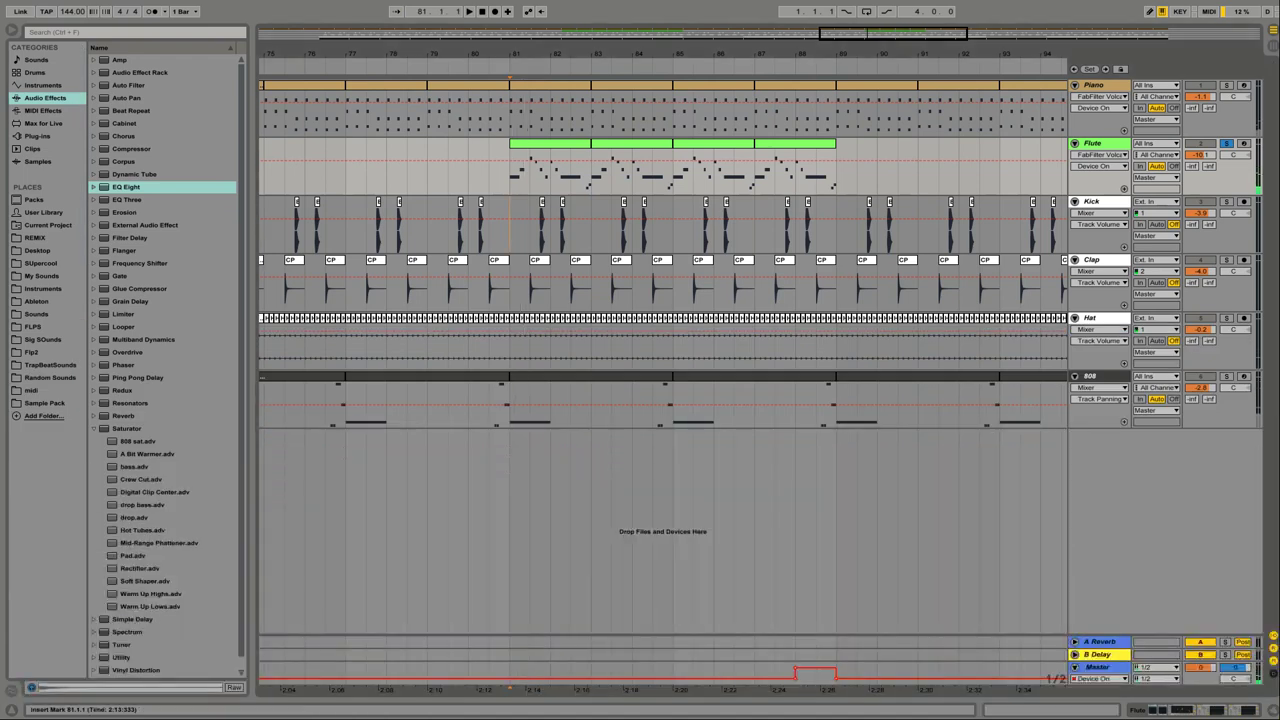
- Play the soloed Kick track from bar 81 and show its EQ Eight device
click(510, 229)
key(space)
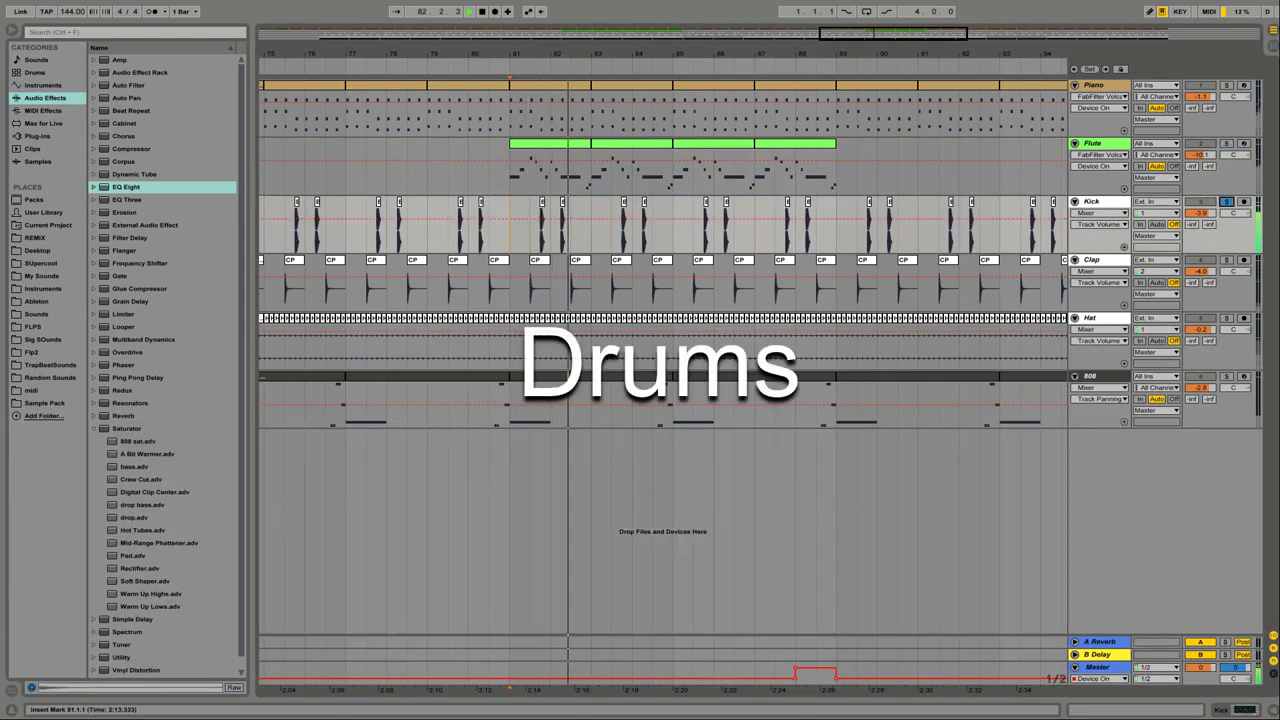
key(ctrl+alt+l)
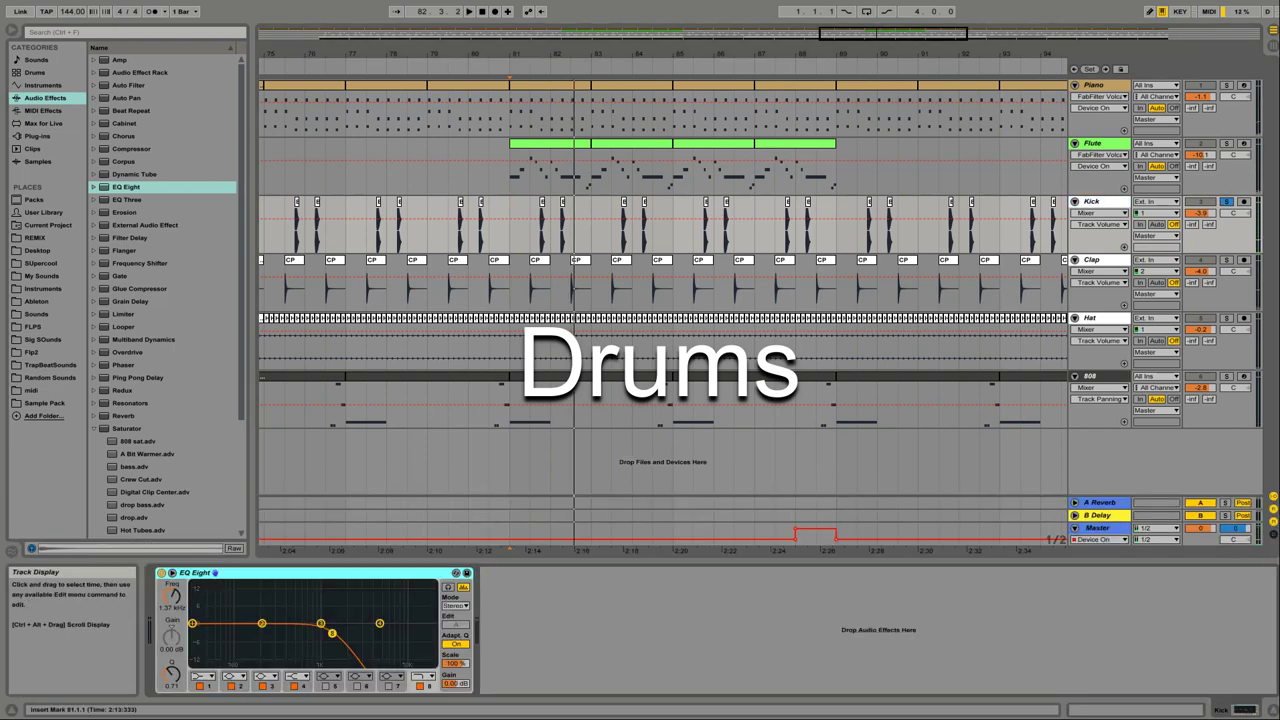
key(space)
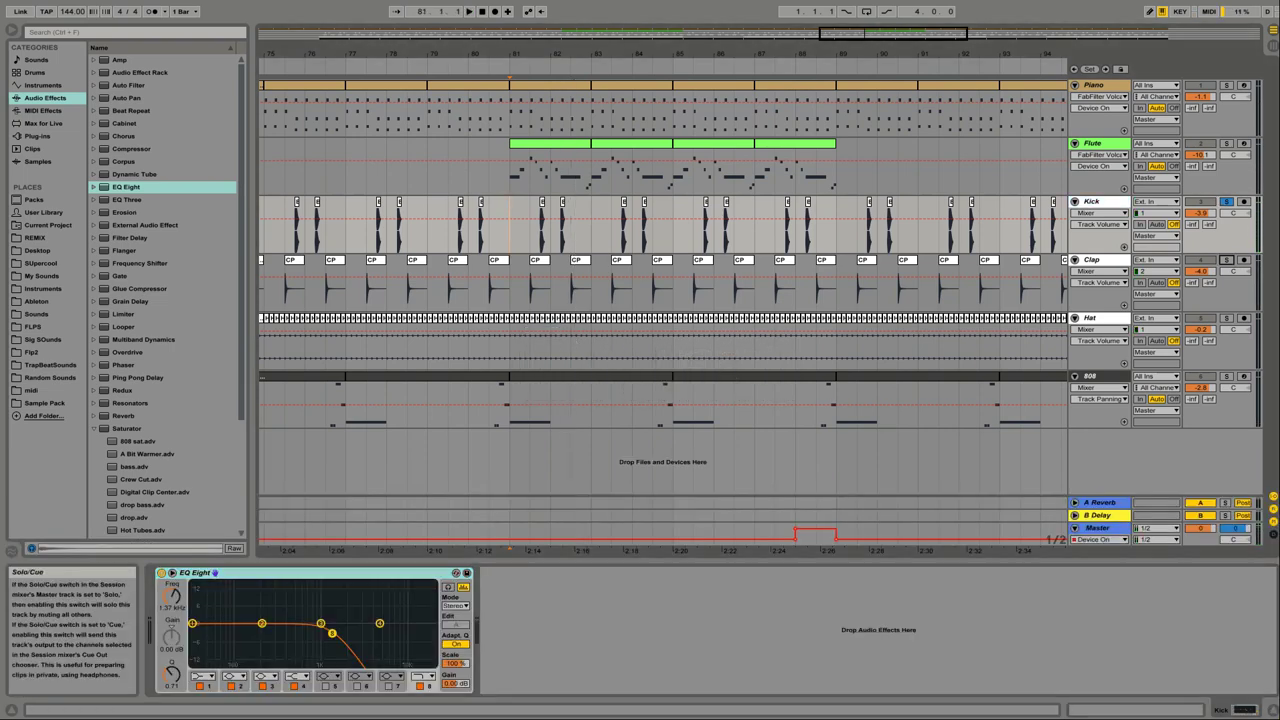
- Play the soloed Clap track, view its EQ Eight and Compressor, and open the CP clip after bar 81 in the sample view
key(space)
click(1091, 259)
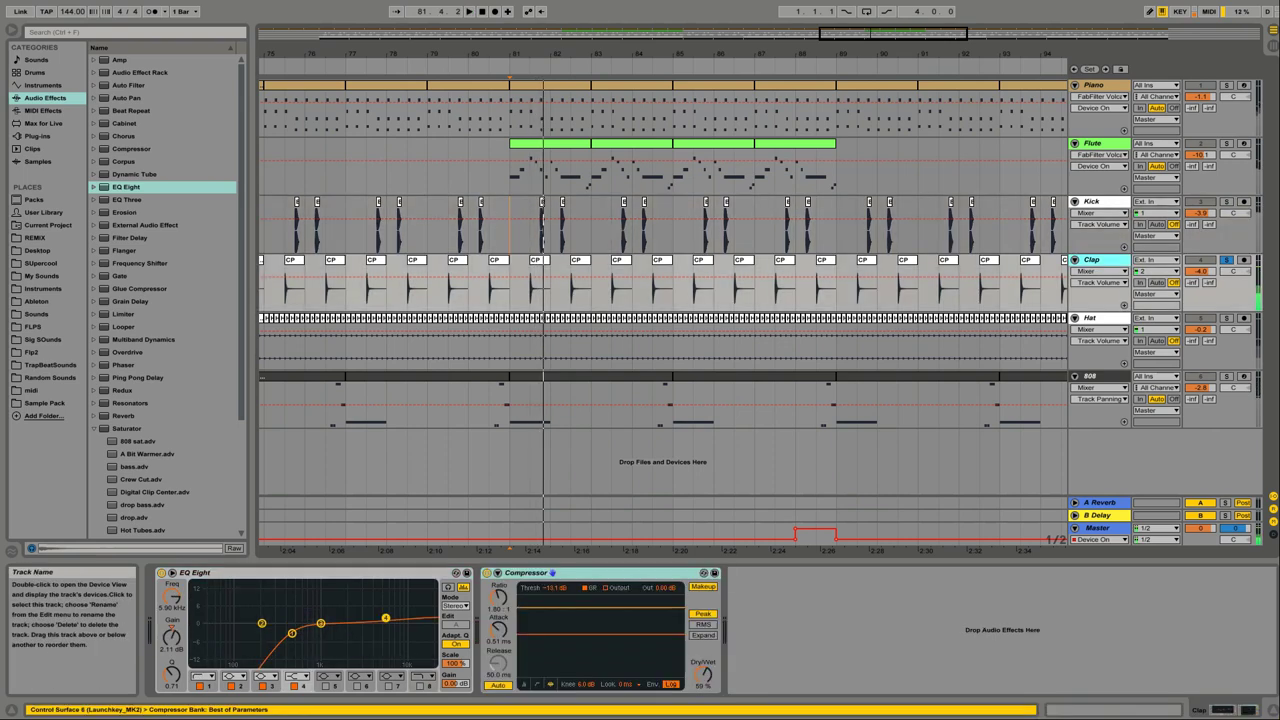
click(570, 573)
double_click(540, 260)
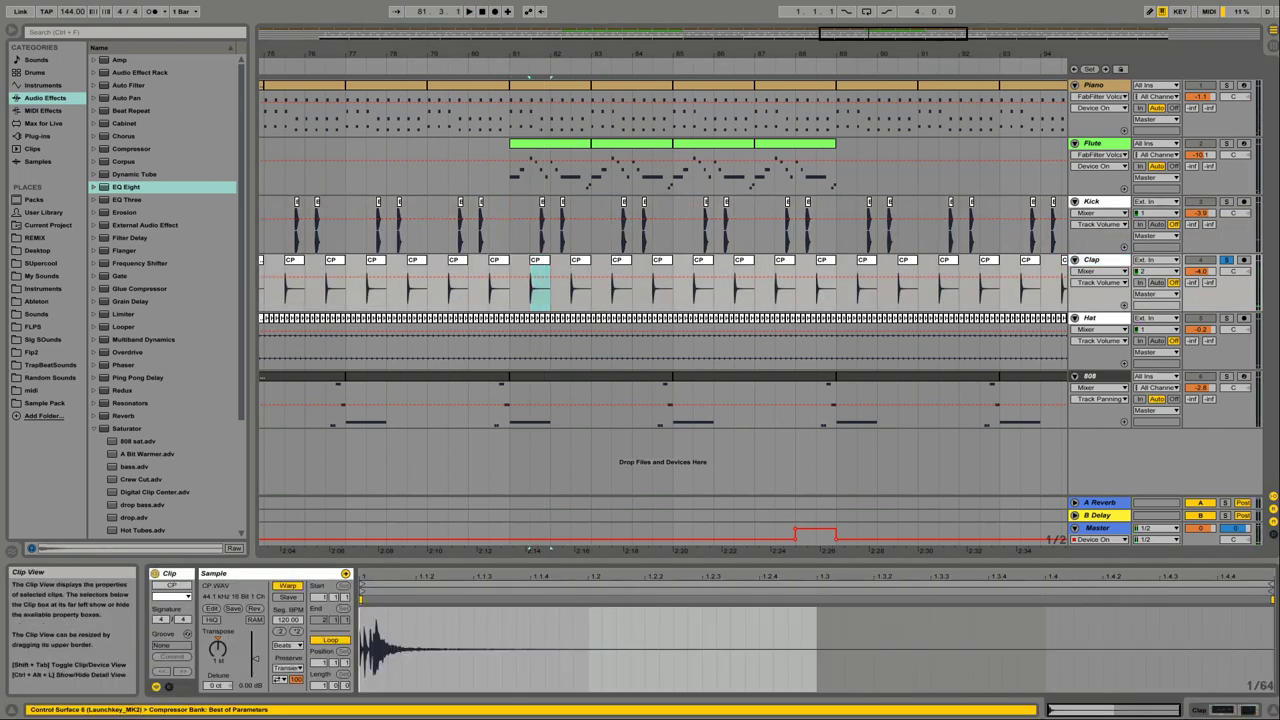
key(space)
key(space)
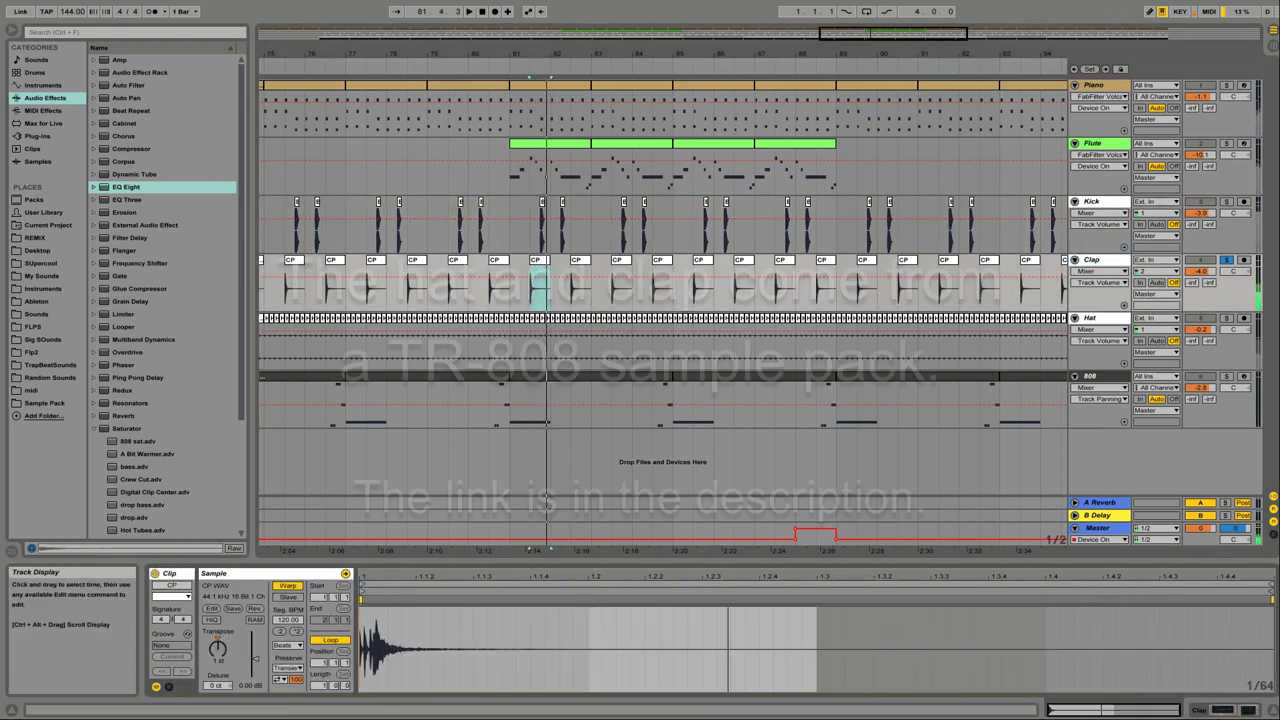
- Solo and play the Hat track, and open its clip near bar 82 in the sample view
key(space)
click(1226, 318)
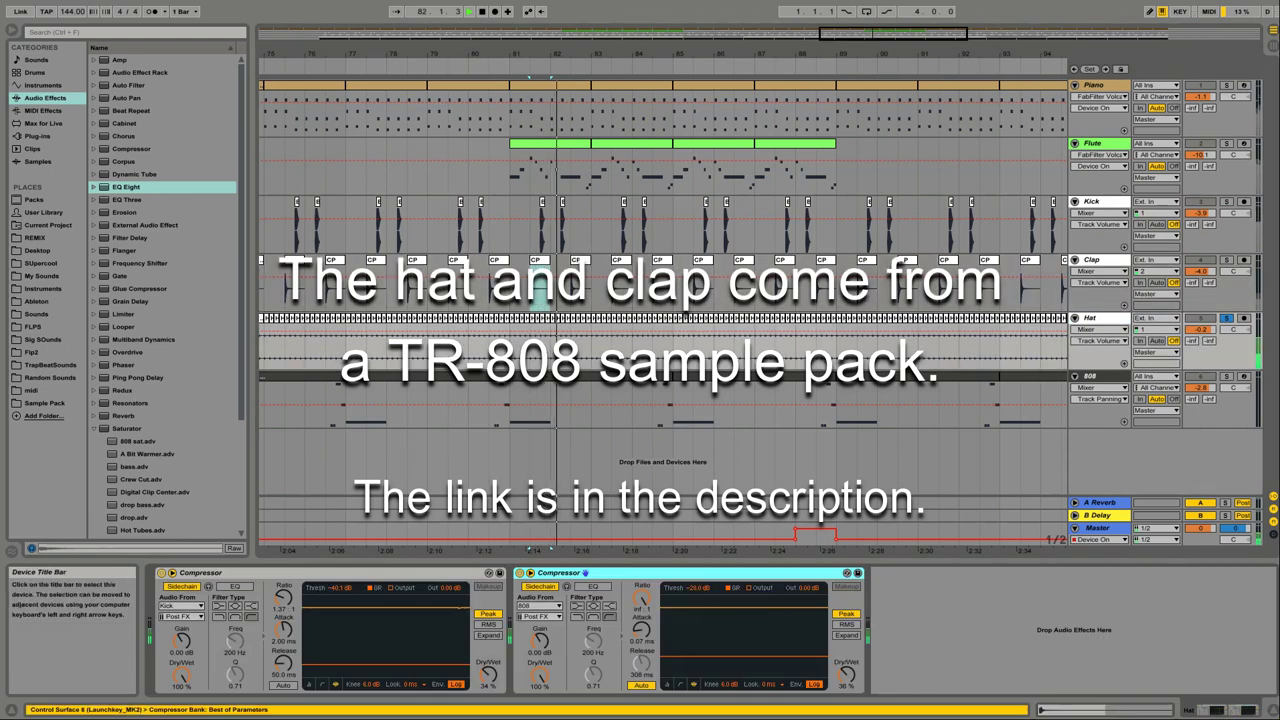
double_click(558, 318)
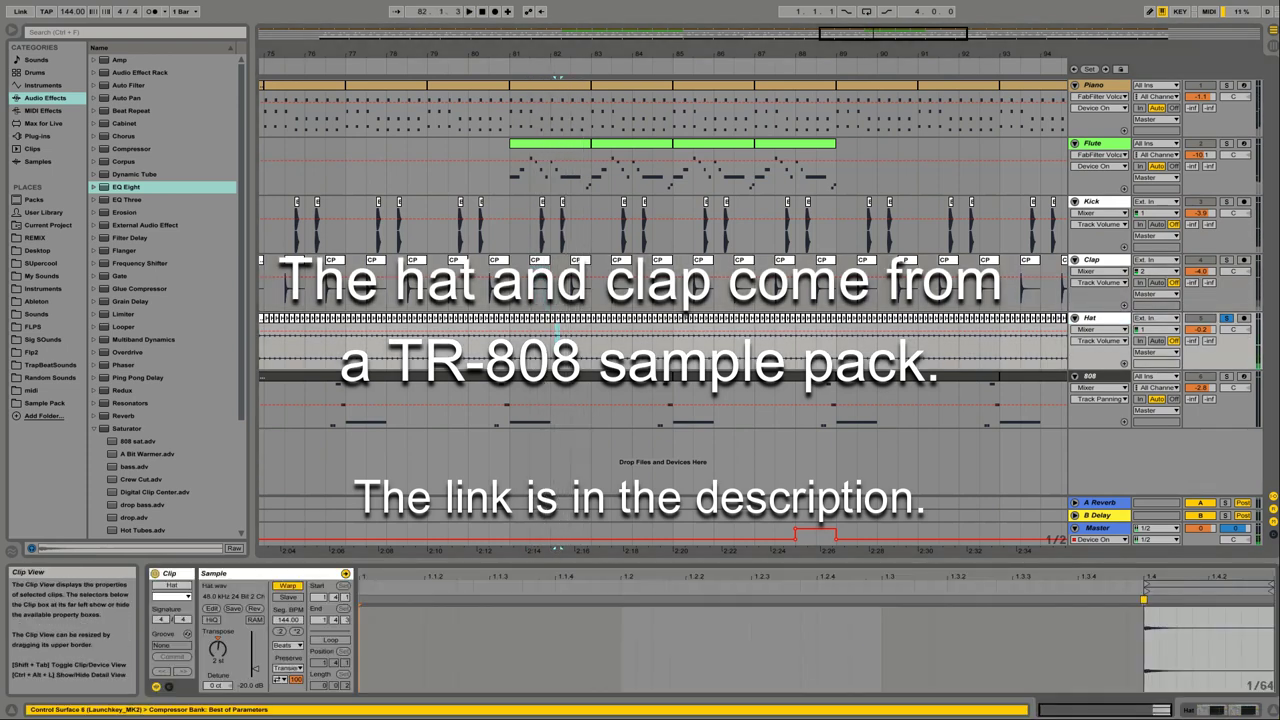
key(space)
click(549, 290)
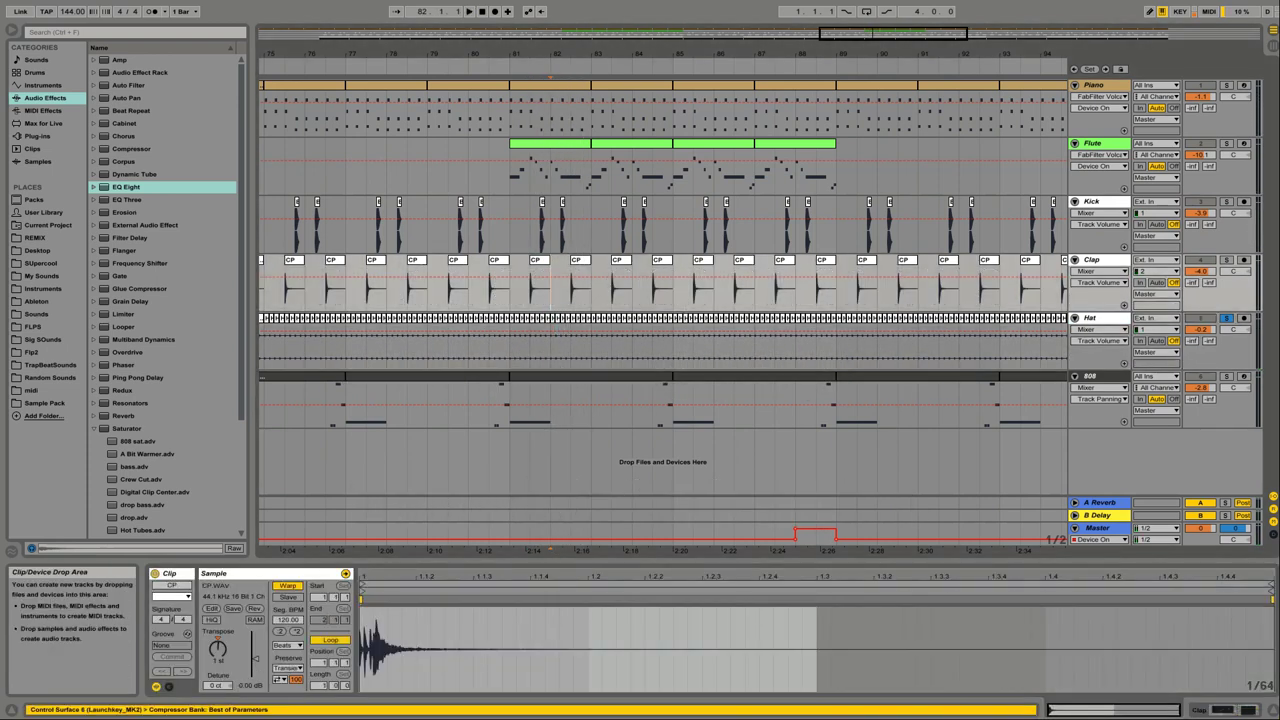
- Show the Hat track's two sidechain Compressors and set the playback position to bar 81
double_click(1091, 318)
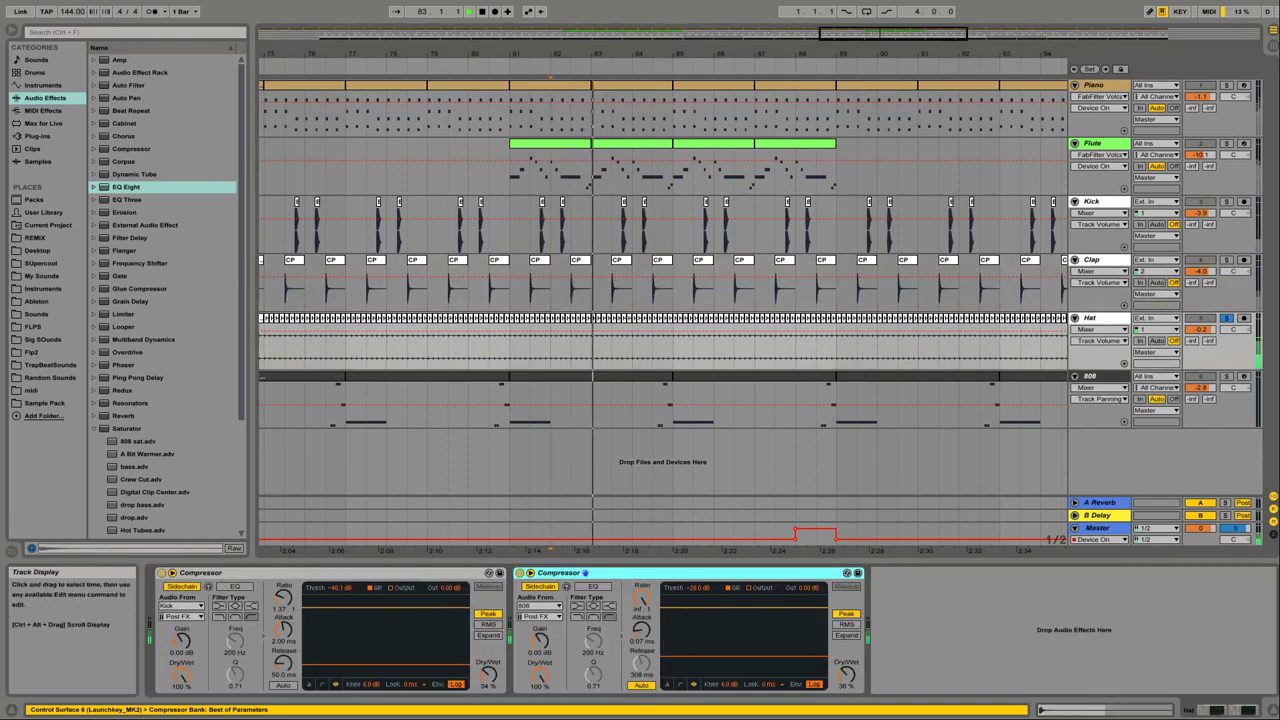
click(510, 350)
key(space)
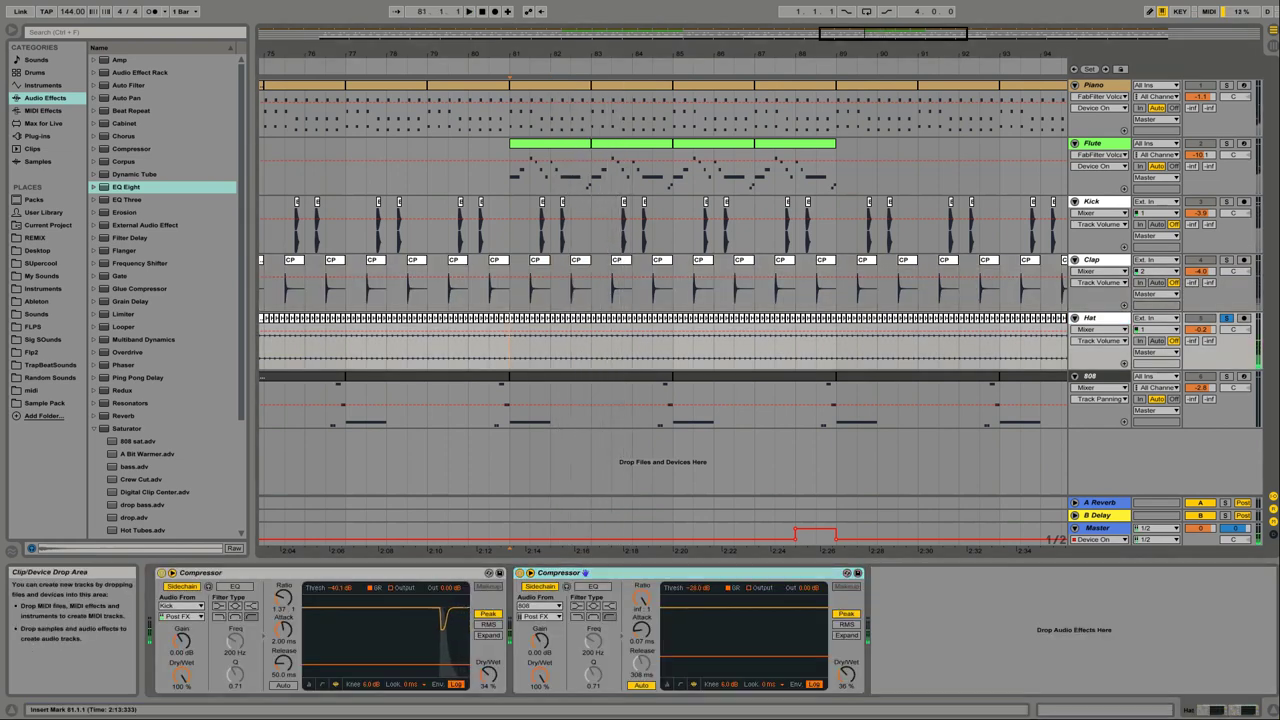
- Solo the 808 track and play it from bar 81
click(1226, 376)
key(space)
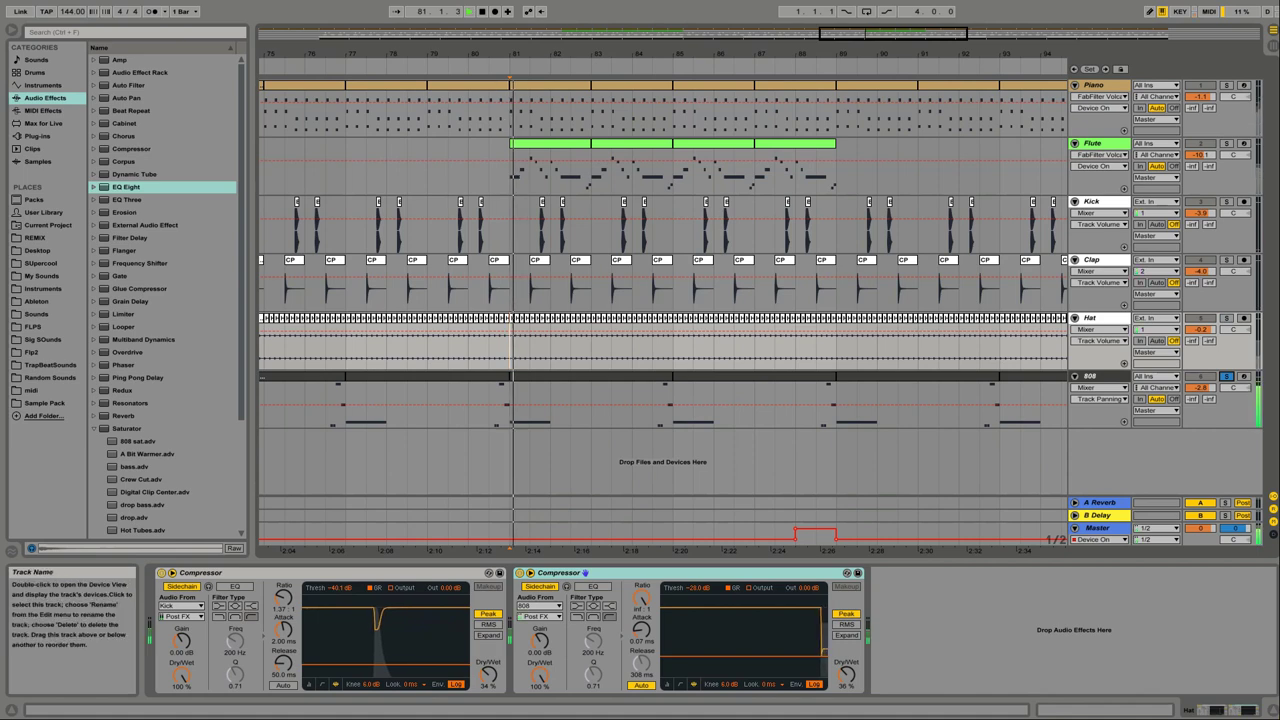
click(1091, 376)
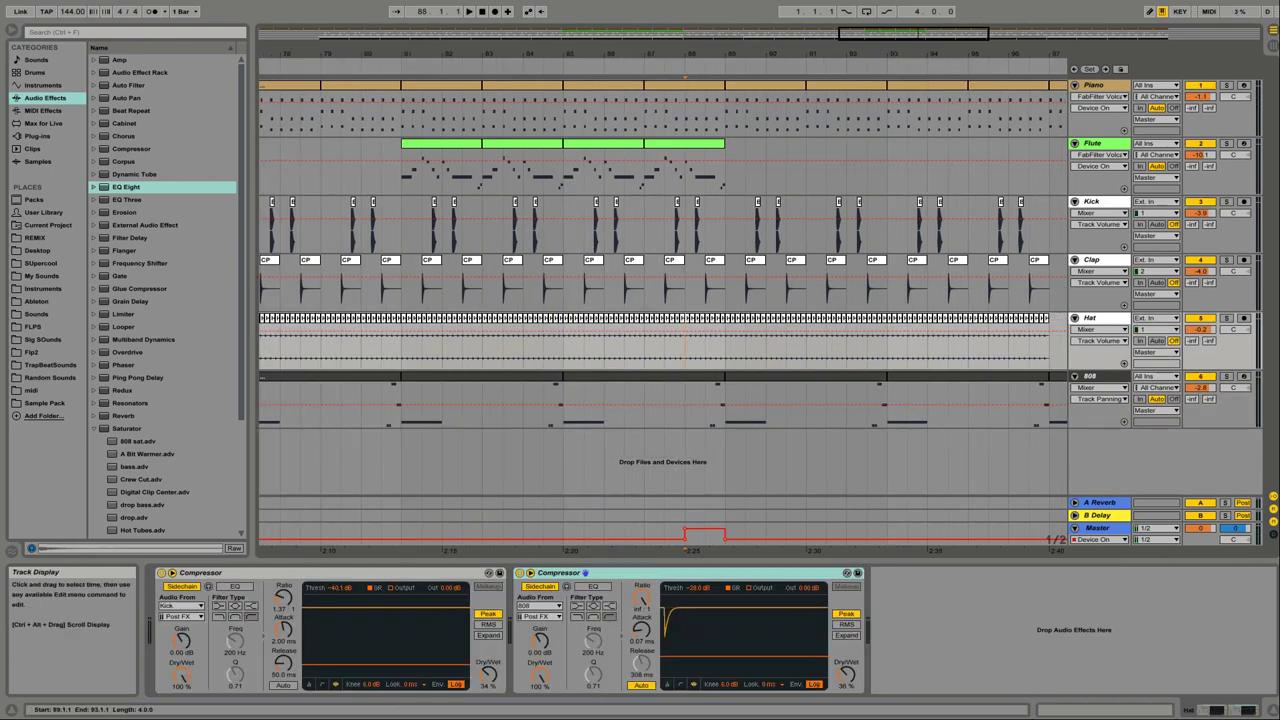
- Play the stutter effect around bar 88 with the Master's Gross Beat window in view, moving it clear of the tracks
key(space)
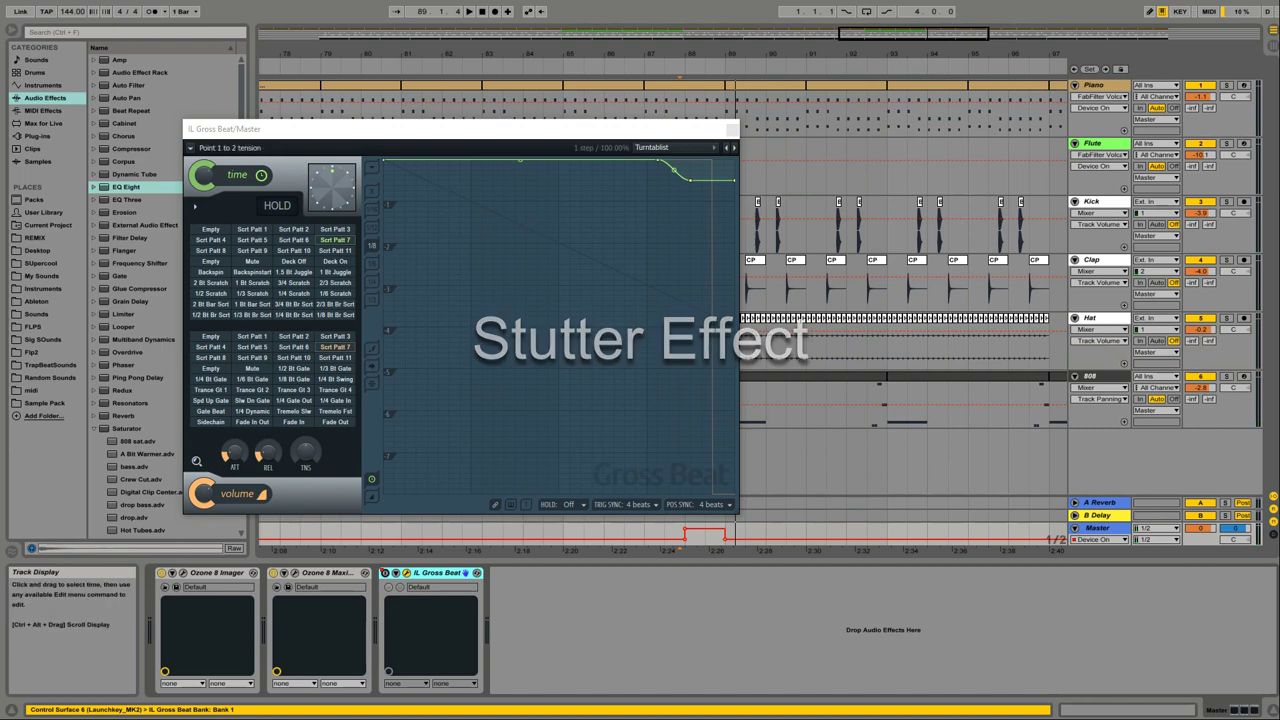
key(space)
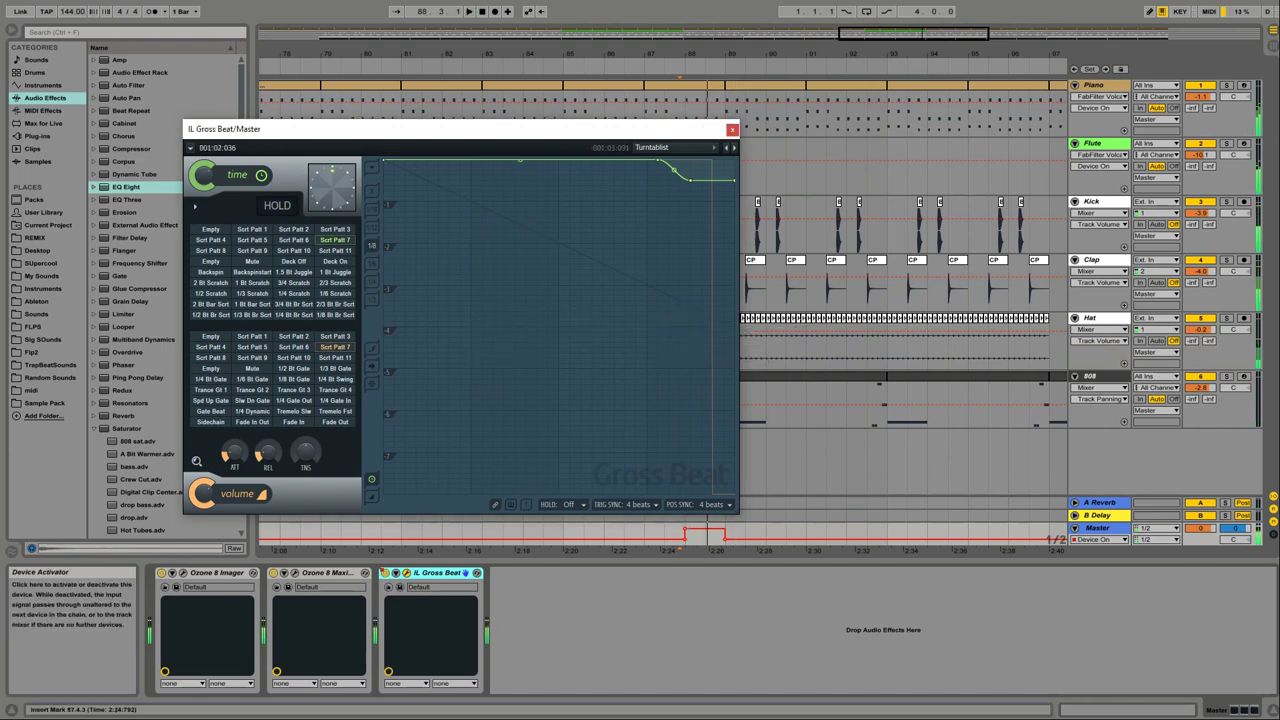
drag(450, 128, 992, 76)
key(space)
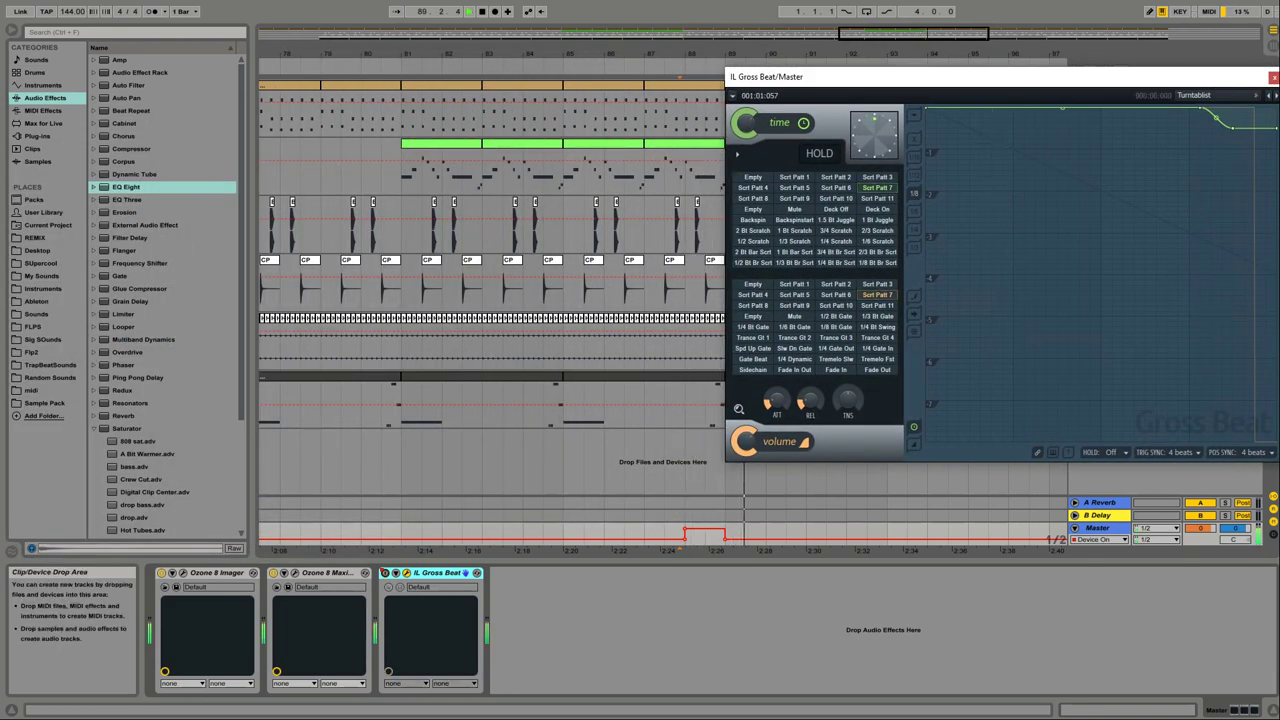
drag(985, 79, 600, 59)
click(891, 55)
scroll(676, 457, right, 2)
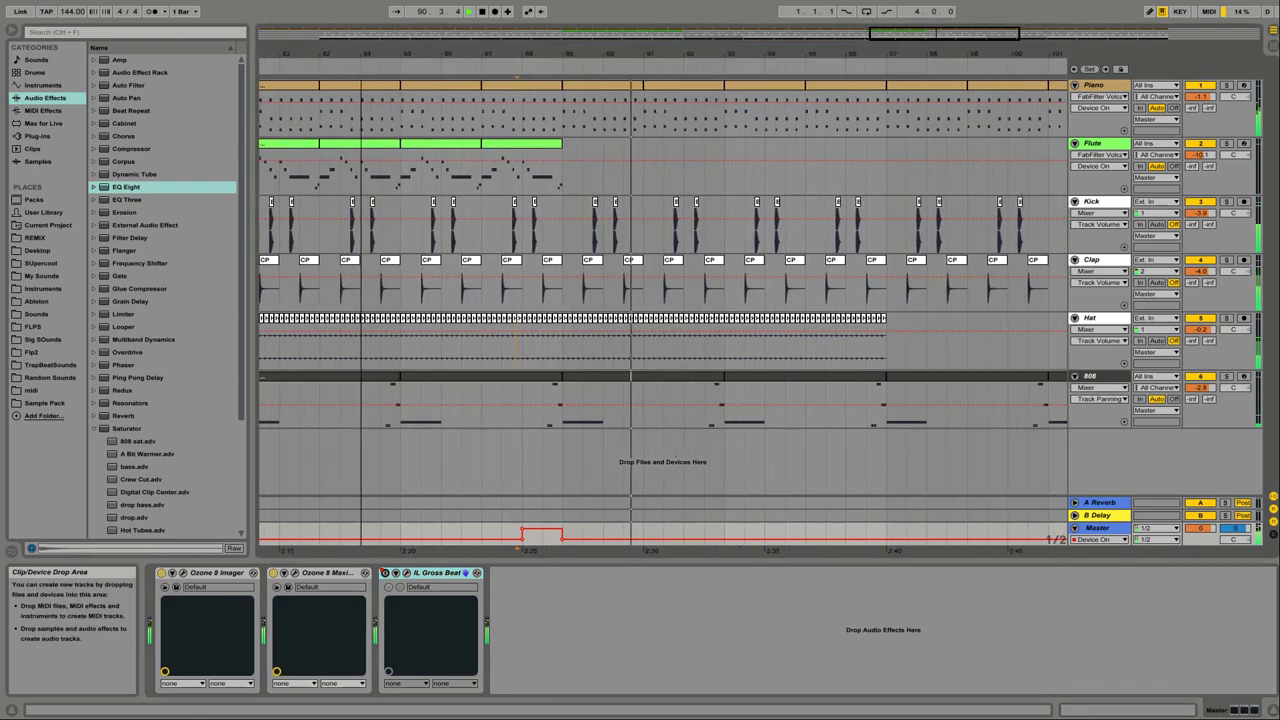
- Show the whole arrangement while it plays and select the Flute track near bar 97
key(minus)
key(minus)
key(minus)
key(minus)
key(minus)
key(minus)
key(minus)
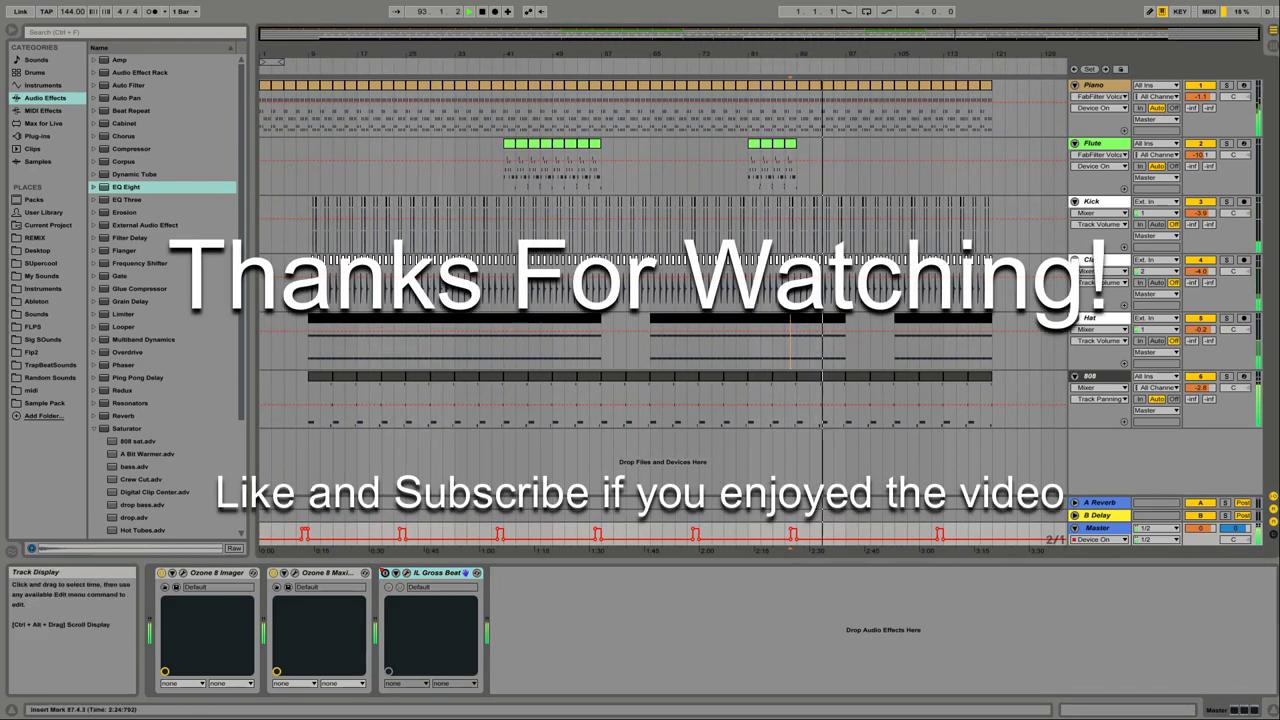
click(846, 167)
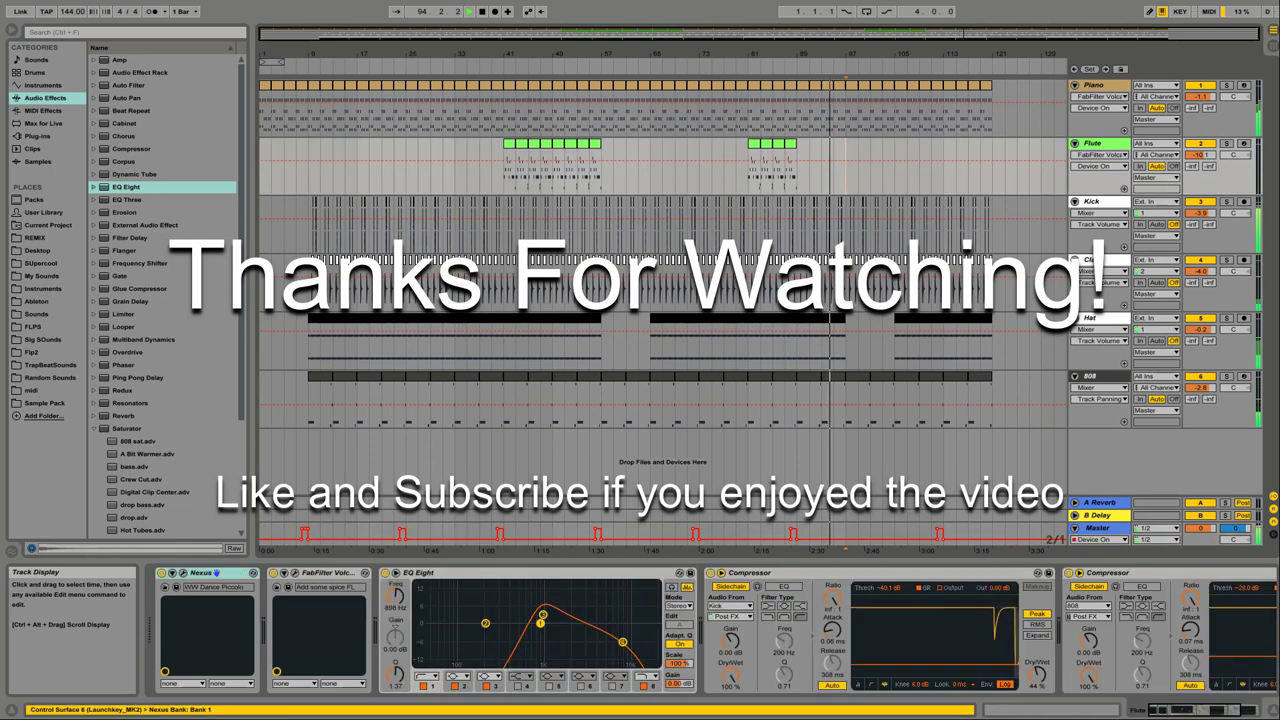